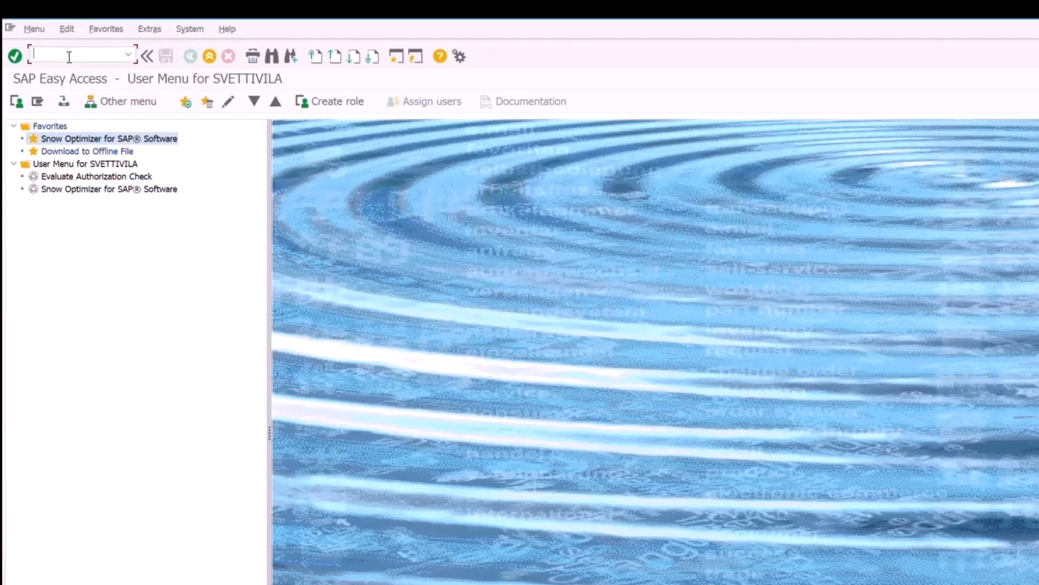
- Open RFC connections with SM59 and expand the ABAP Connections folder
type("sm59")
key("Return")
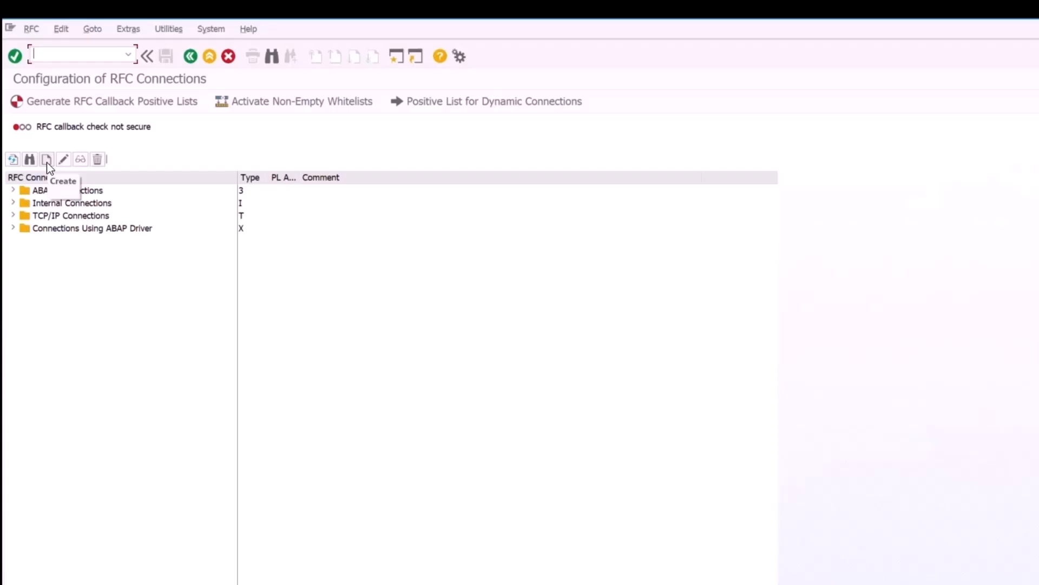
left_click(13, 190)
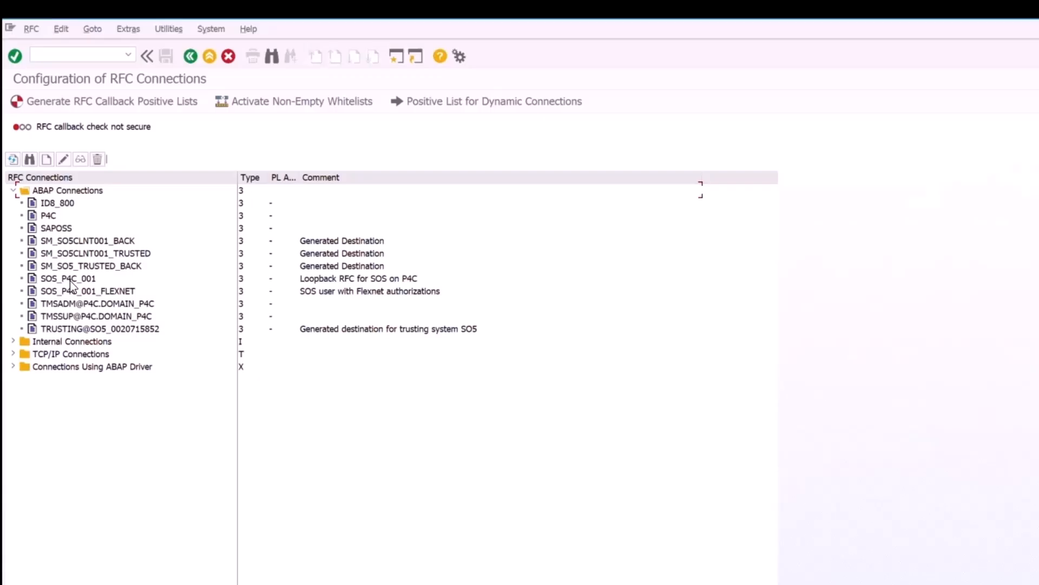
- Open destination SOS_P4C_001 and view its Logon & Security settings (client 001)
double_click(68, 279)
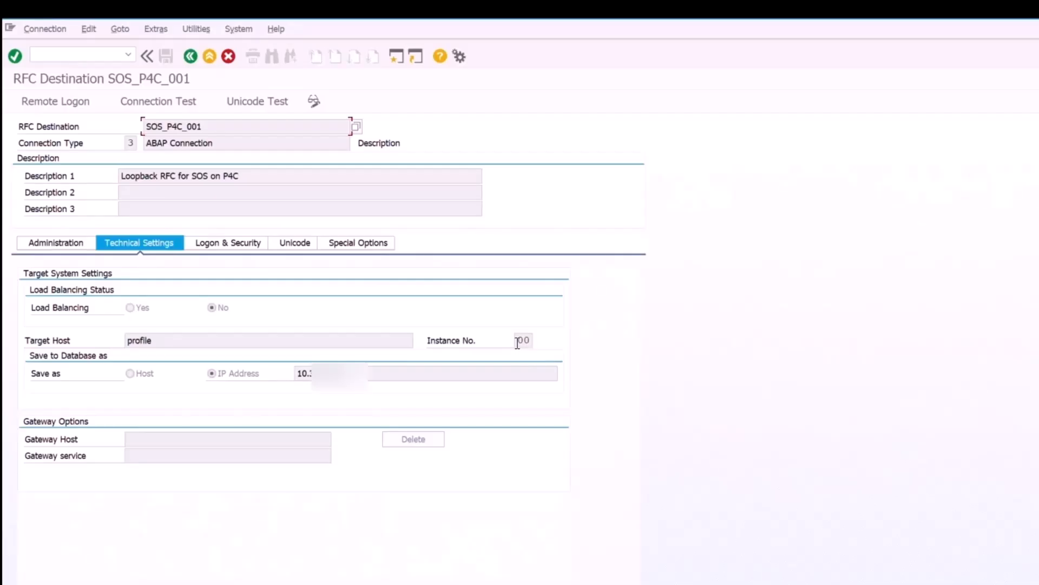
left_click(239, 244)
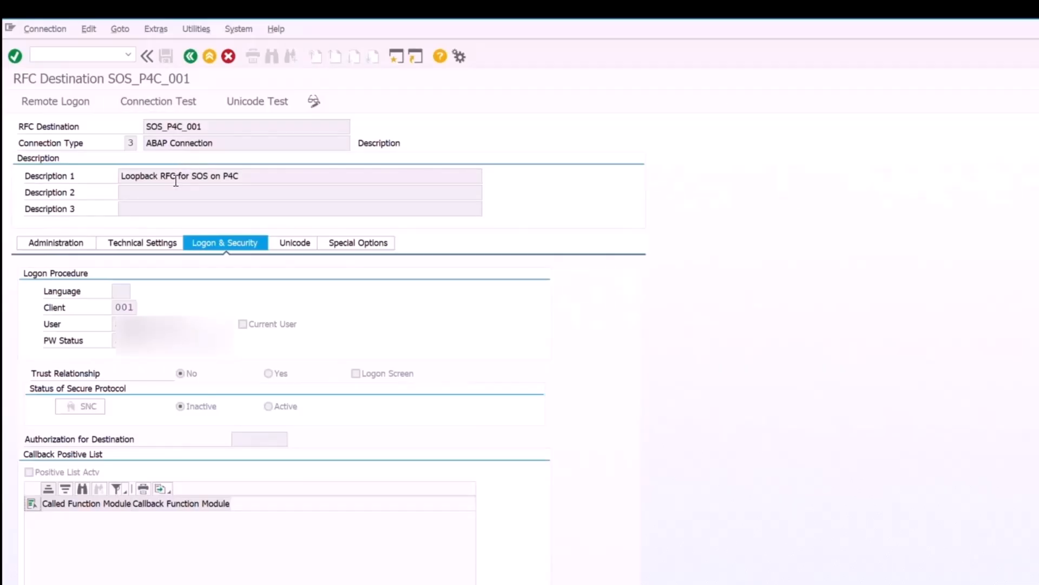
- Run a connection test on SOS_P4C_001, confirming a 6 msec logon
left_click(163, 101)
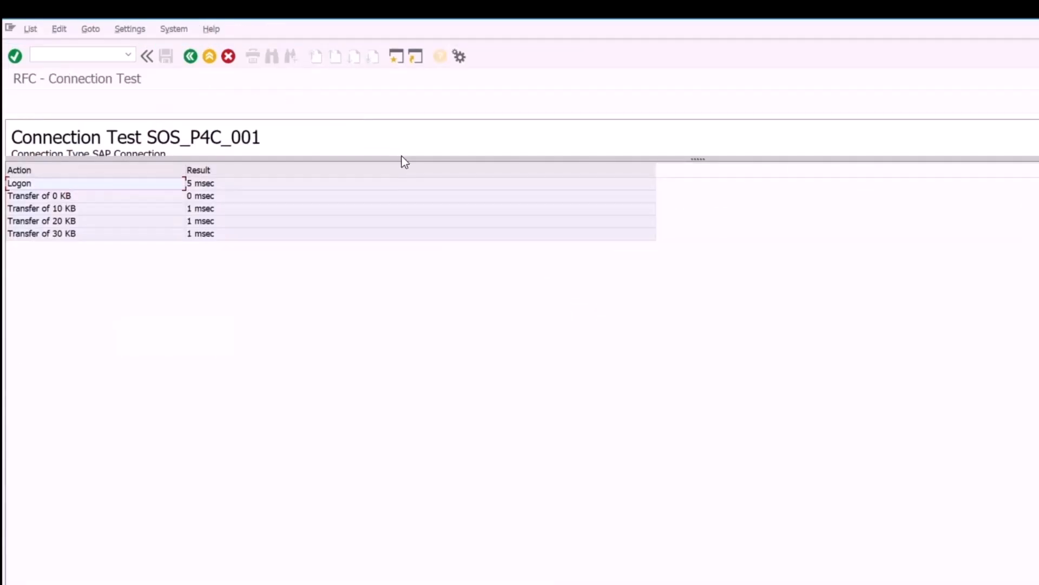
left_click_drag(401, 159, 403, 190)
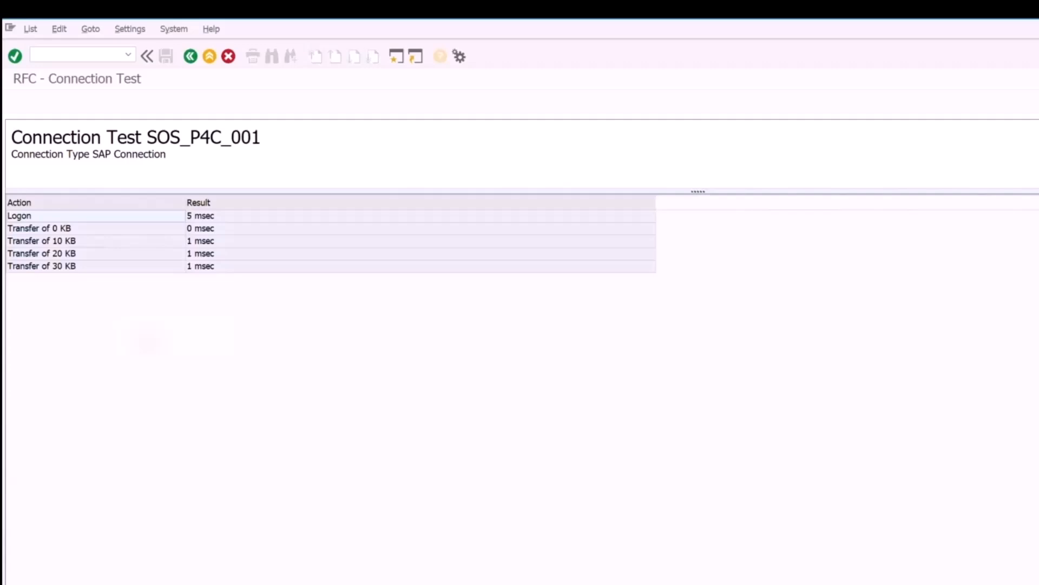
left_click(191, 57)
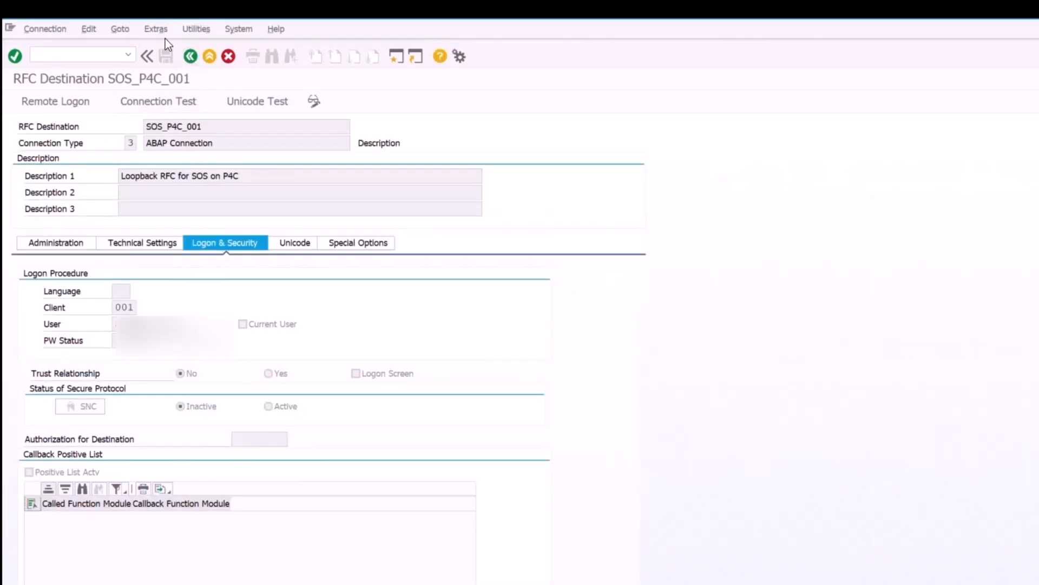
- Run the authorization test on SOS_P4C_001 and return to its settings
left_click(166, 31)
mouse_move(186, 29)
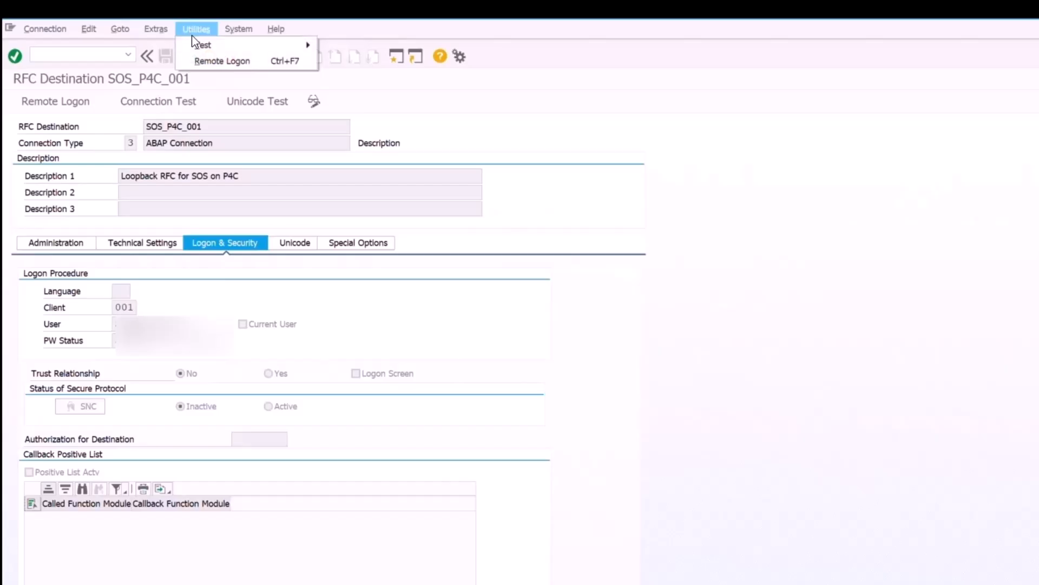
mouse_move(202, 47)
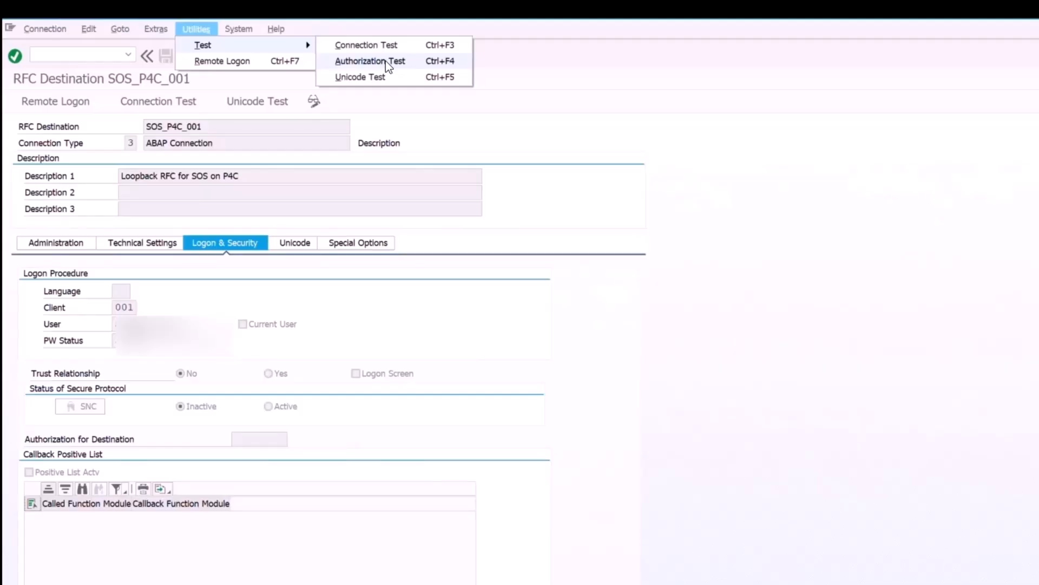
left_click(385, 61)
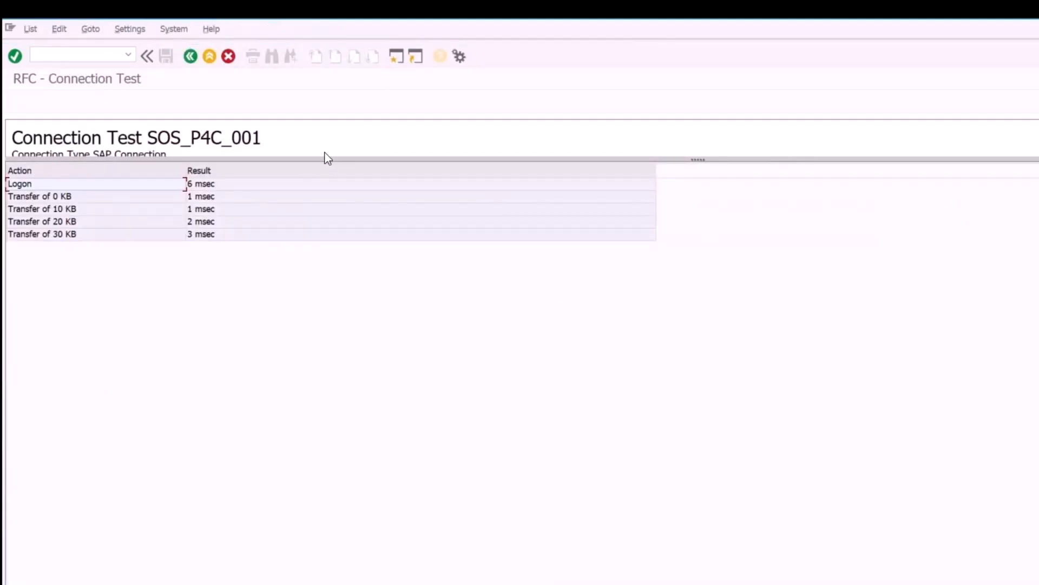
left_click_drag(339, 159, 339, 196)
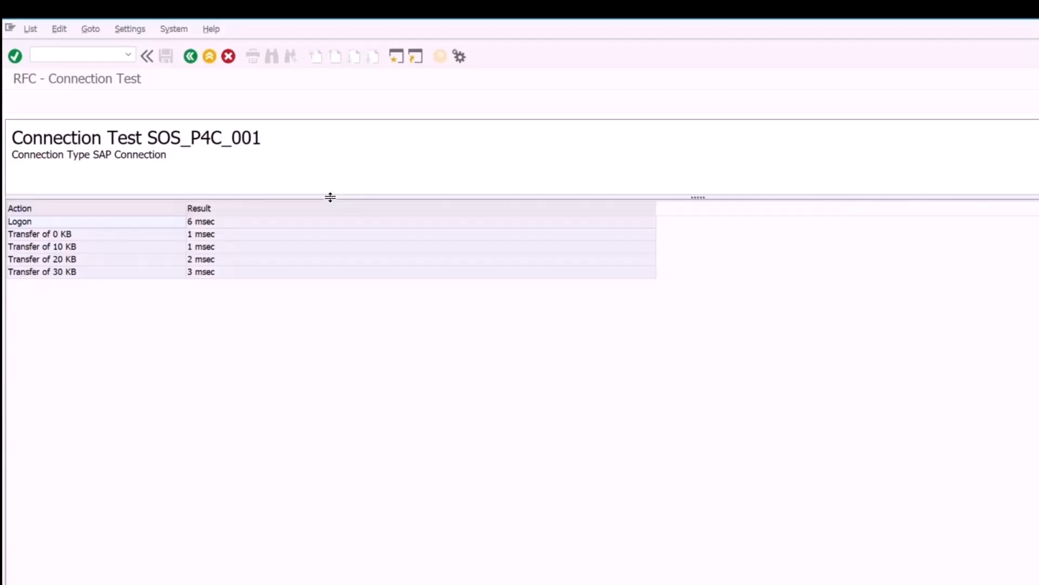
left_click(190, 57)
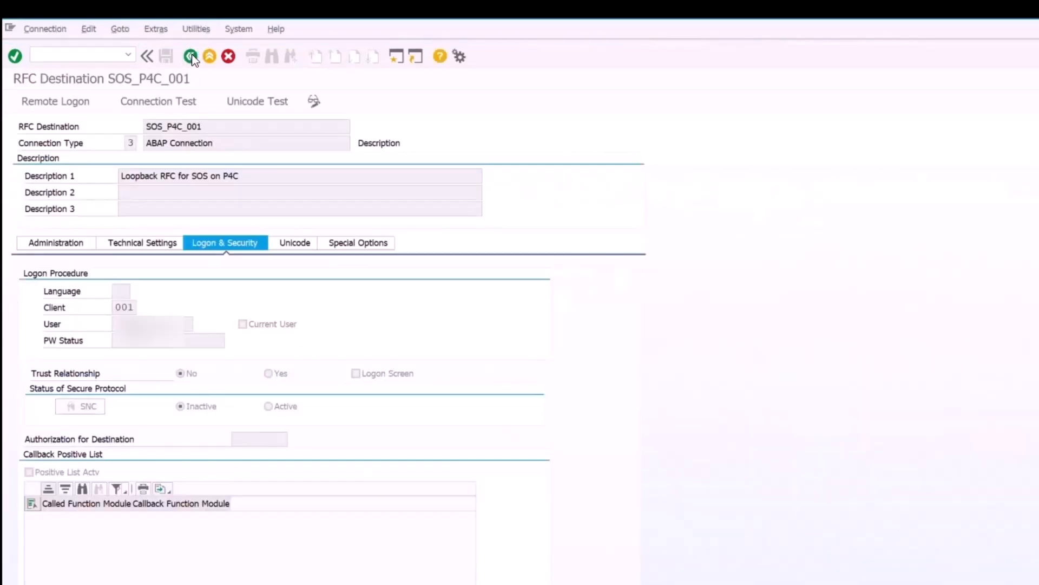
- Return to SAP Easy Access, launch the Snow Optimizer for SAP Software favourite, and expand Administration
left_click(191, 57)
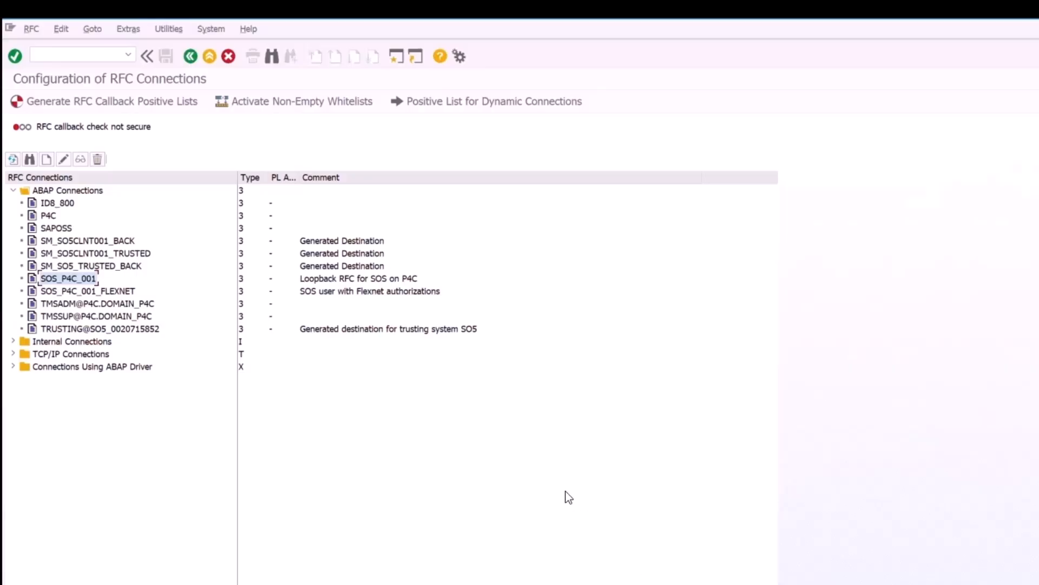
key("F3")
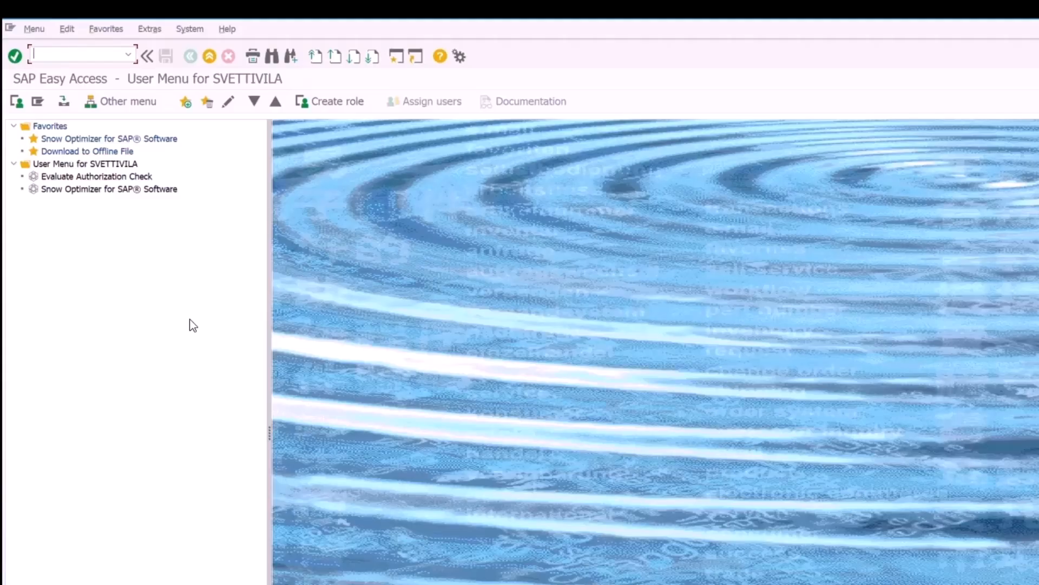
left_click(123, 142)
double_click(122, 141)
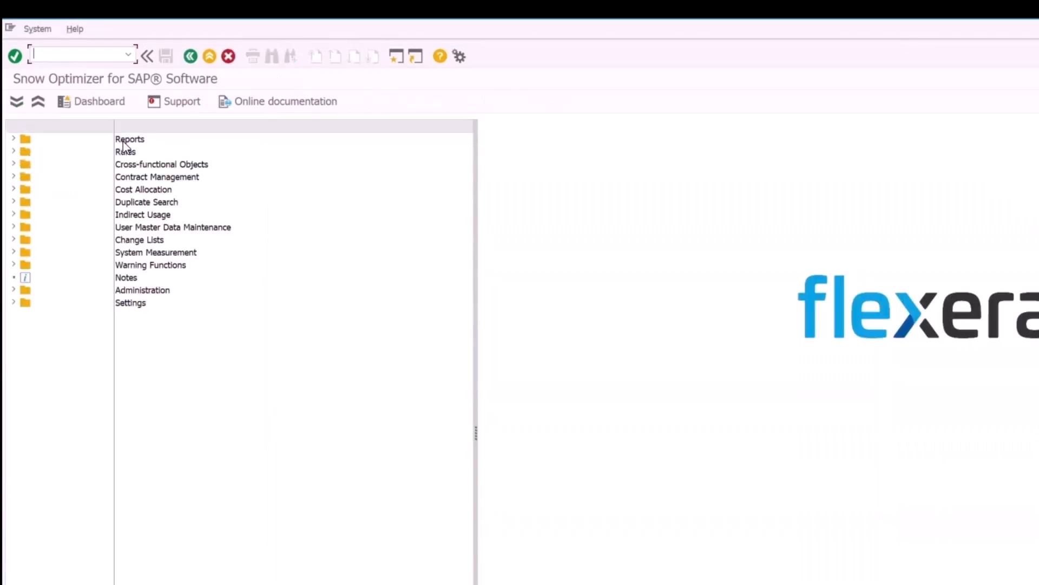
left_click(14, 291)
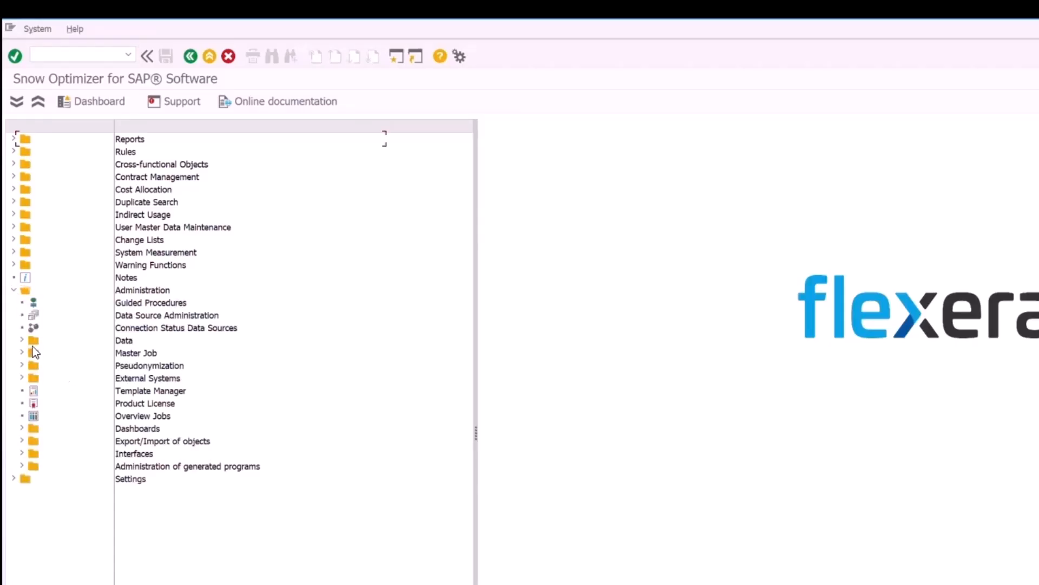
- Open Data Source Administration and switch the data source list to change mode
left_click(142, 318)
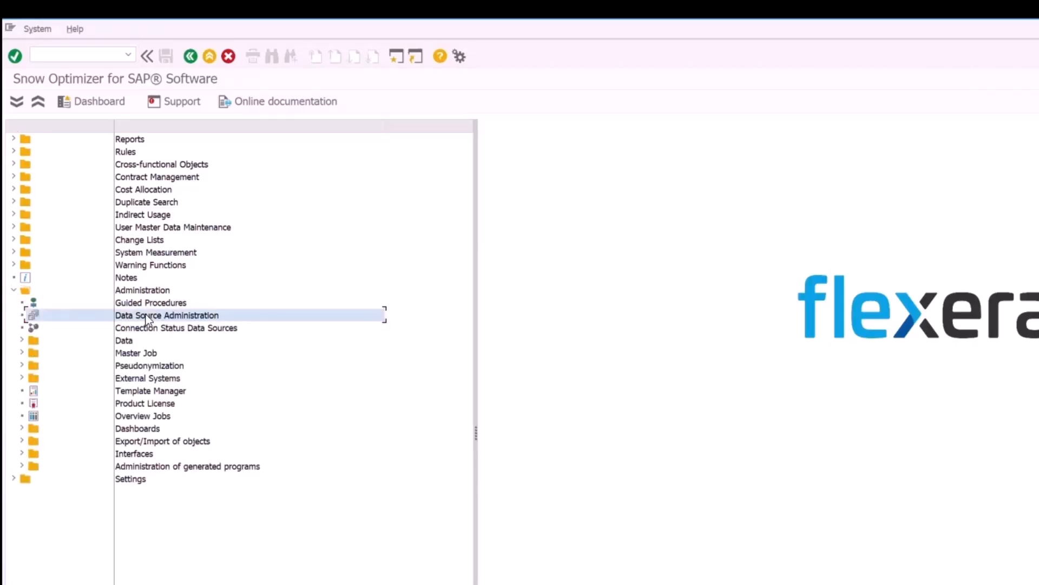
double_click(147, 319)
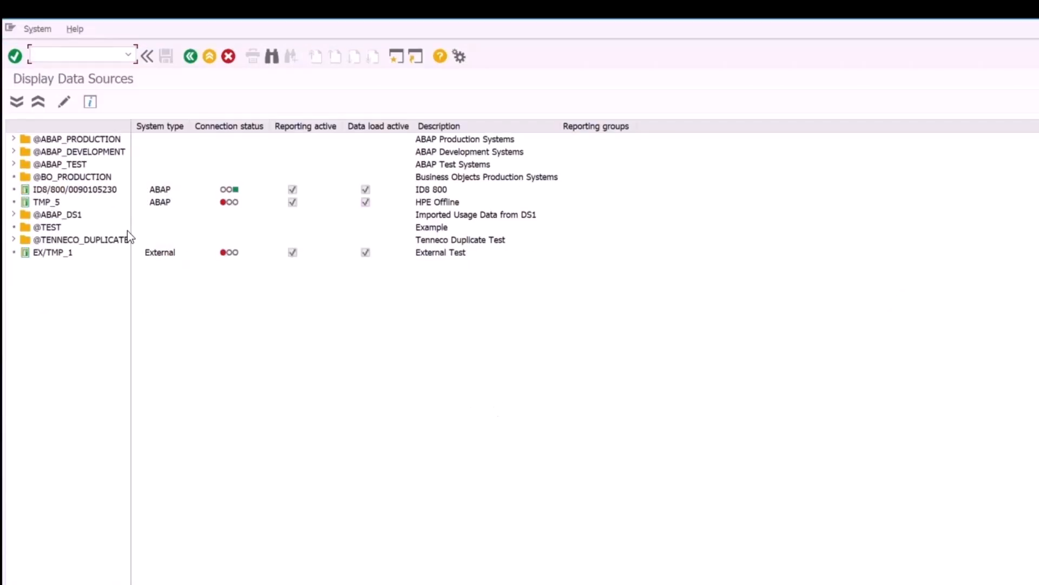
left_click(65, 101)
- Create a new data source after EX/TMP_1 at the same level
right_click(56, 254)
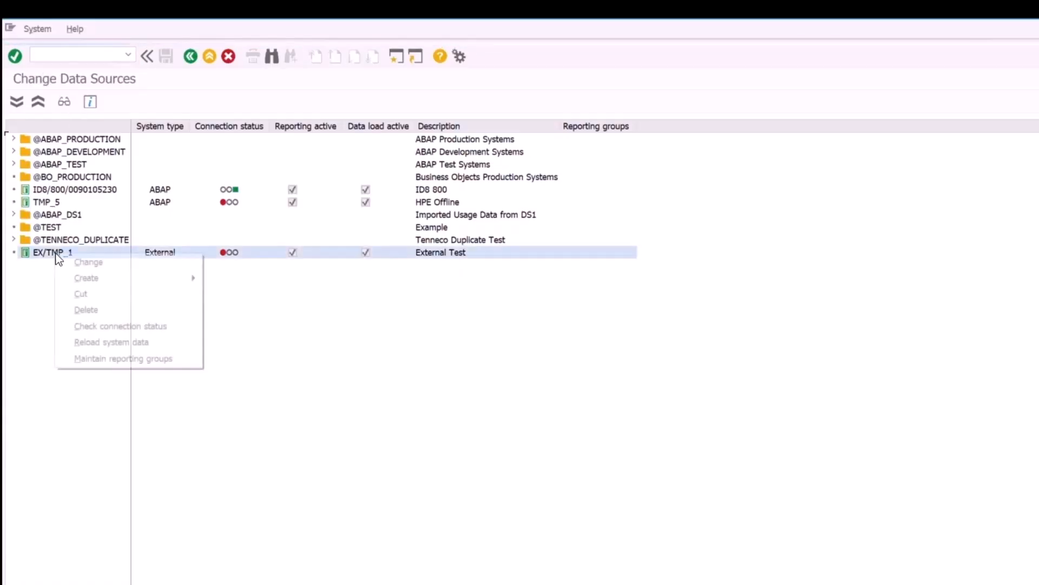
mouse_move(70, 279)
mouse_move(269, 283)
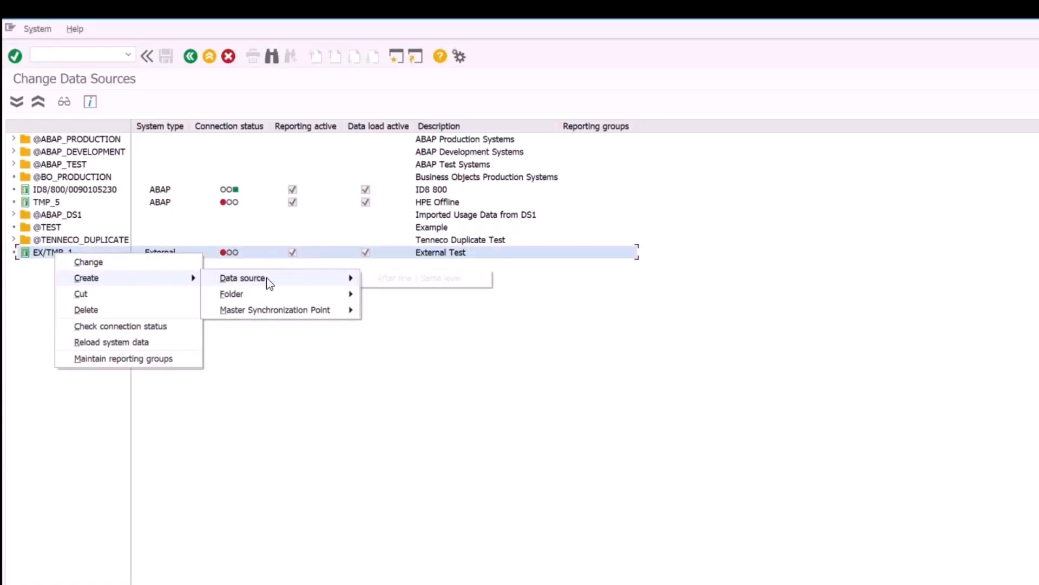
left_click(417, 282)
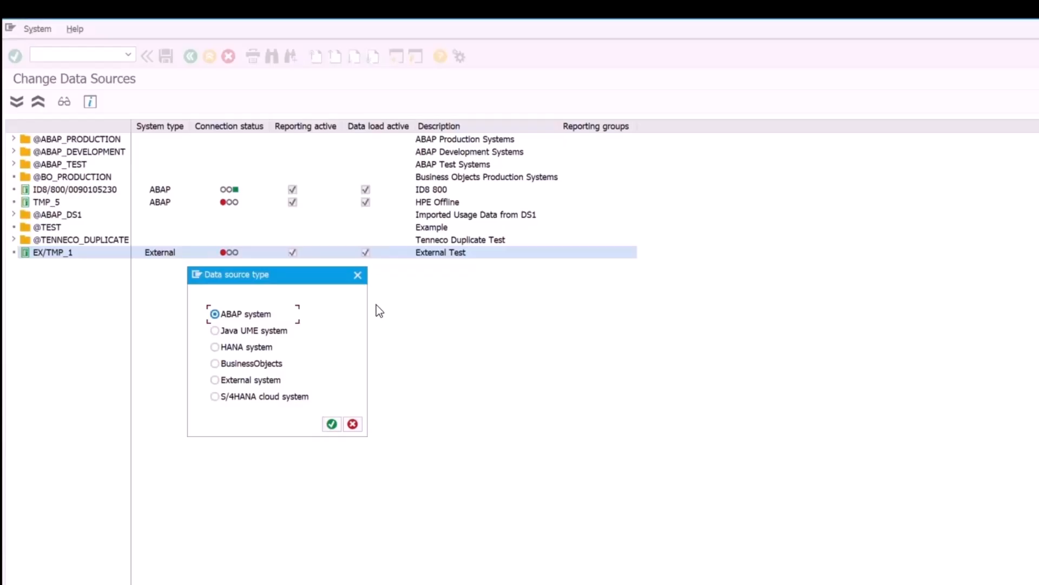
- Define ABAP system data source TMP_6 as 'P4C System' with RFC destination SOS_P4C_001
left_click(332, 424)
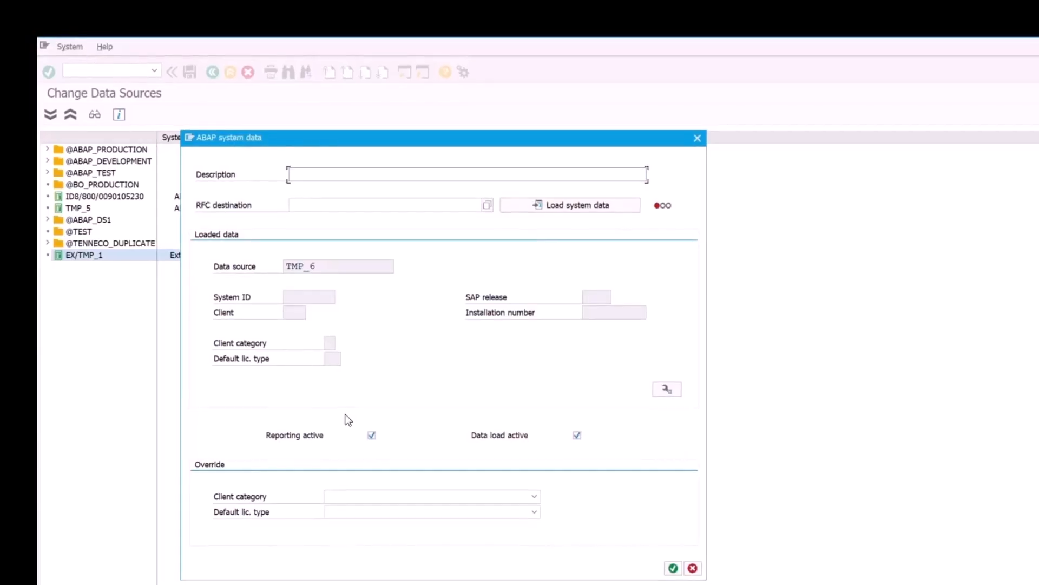
type("P4C System")
left_click(357, 205)
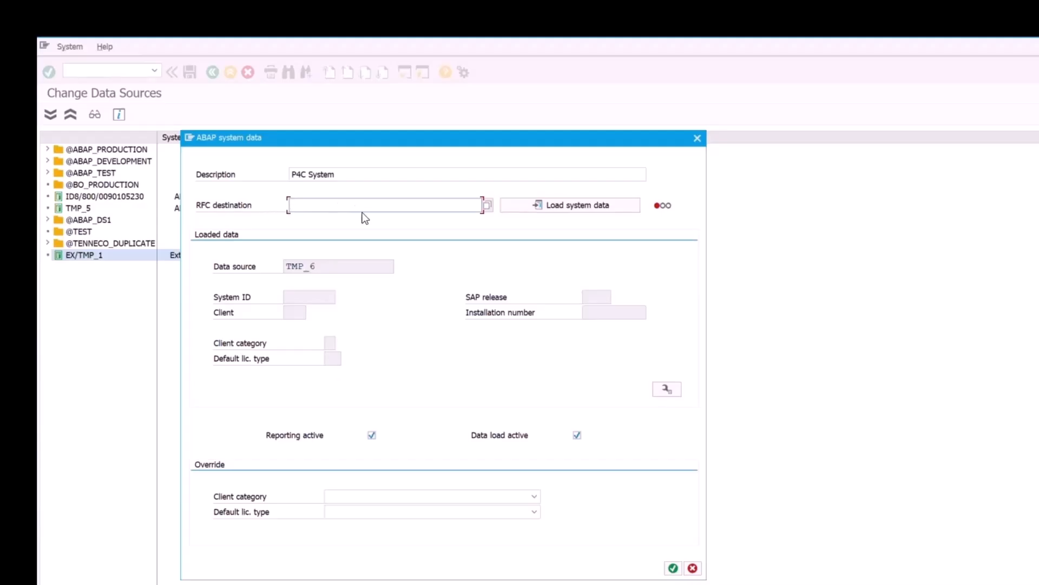
left_click(487, 205)
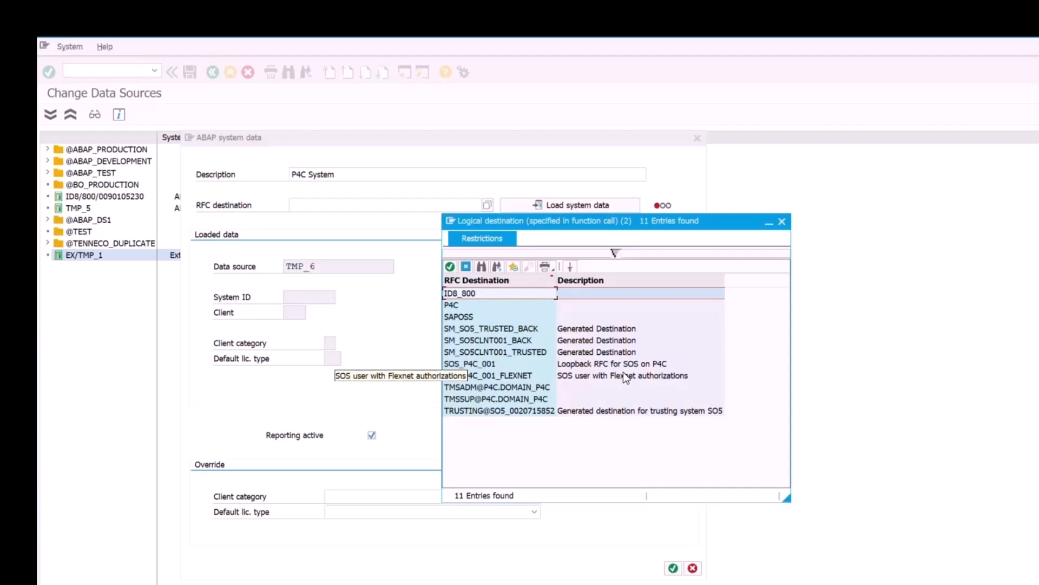
double_click(489, 364)
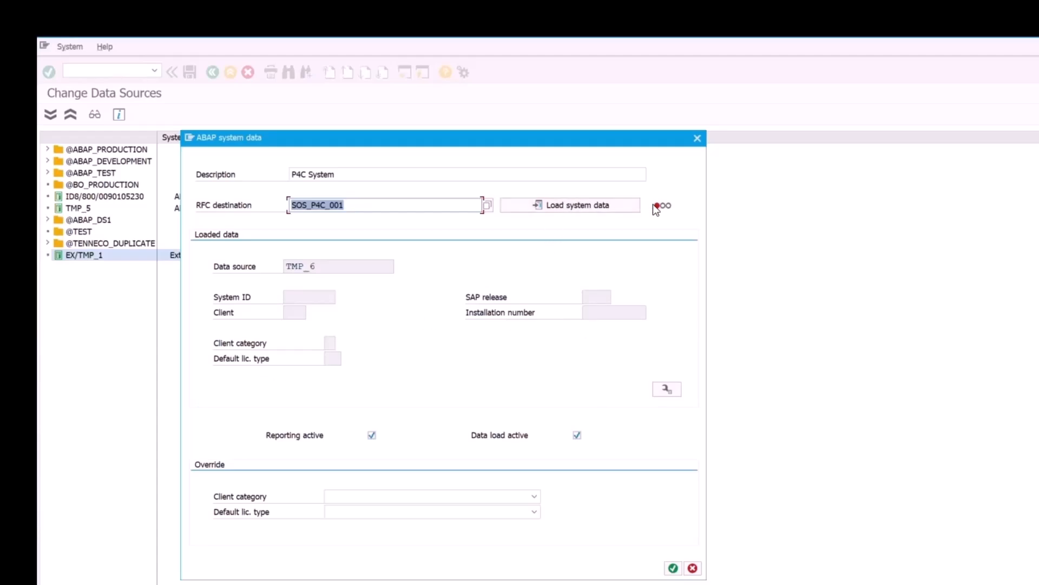
mouse_move(662, 214)
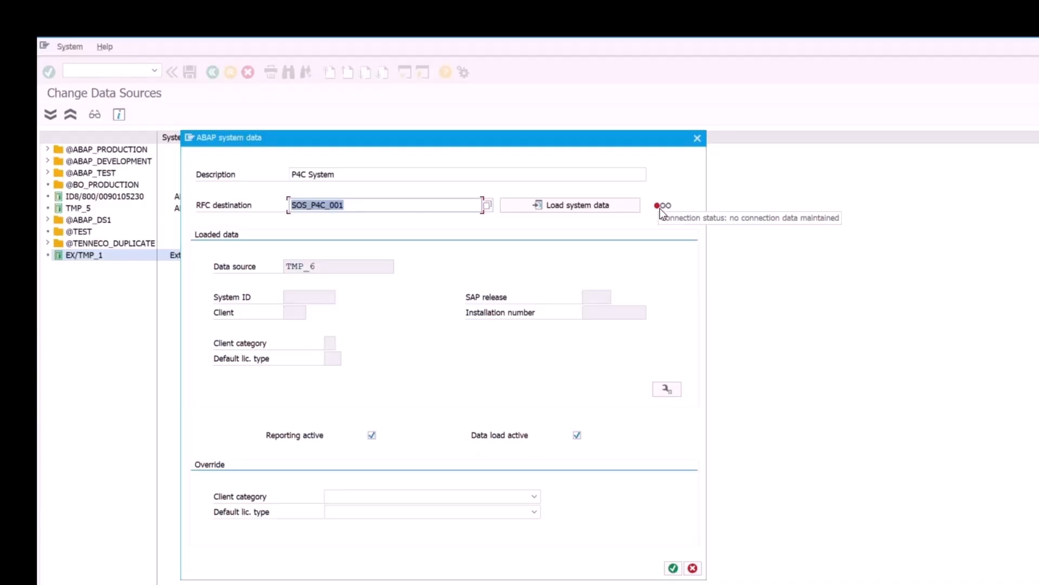
- Load the P4C system data, accept the P4C System data source, and save
left_click(590, 205)
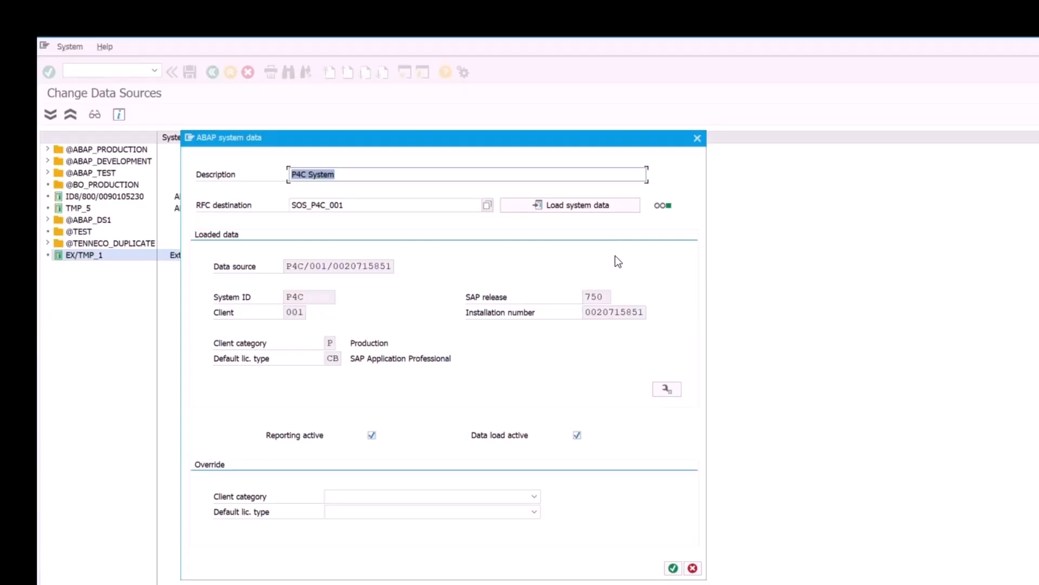
left_click(673, 569)
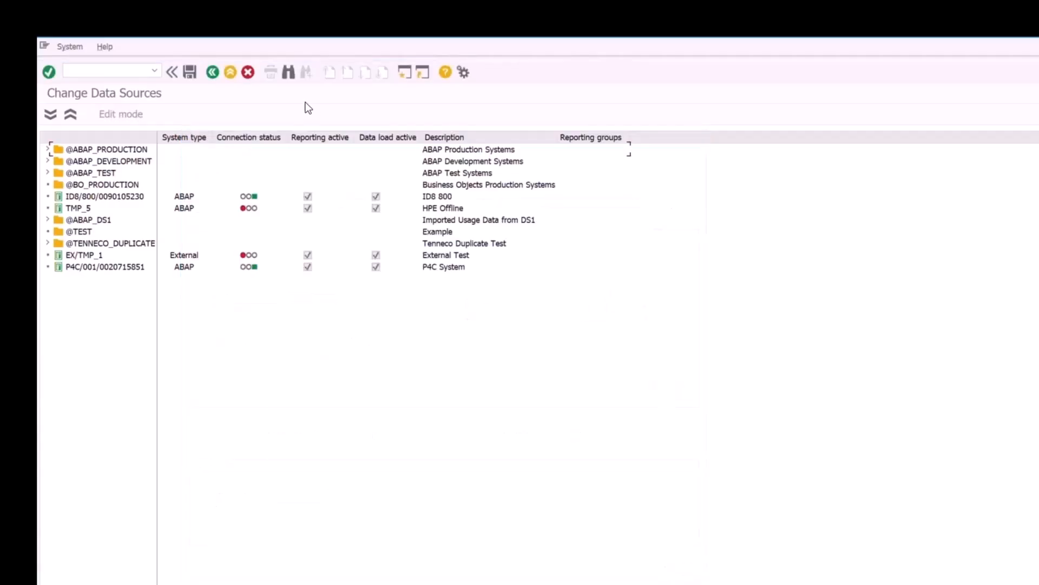
left_click(190, 72)
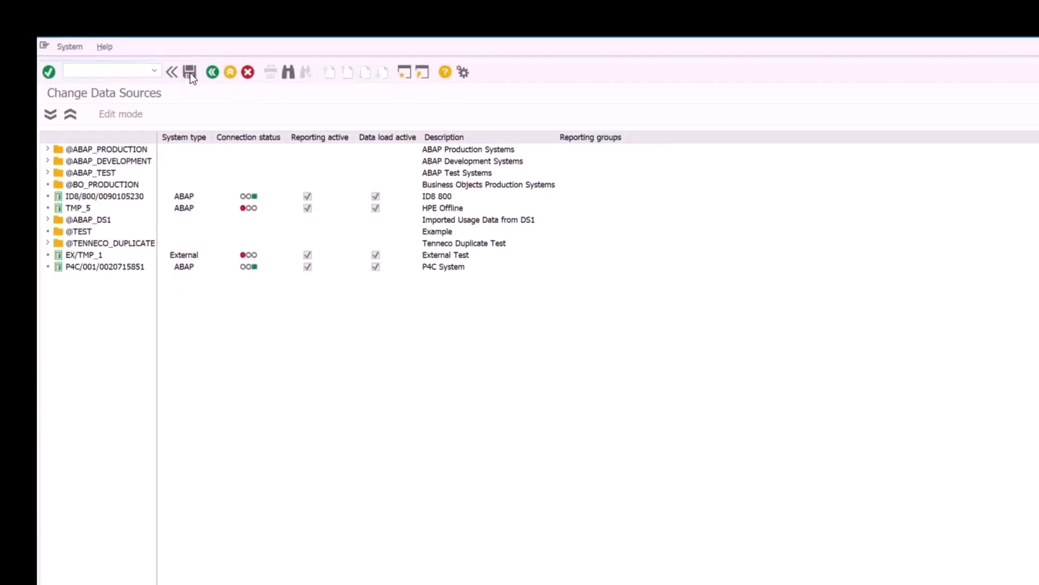